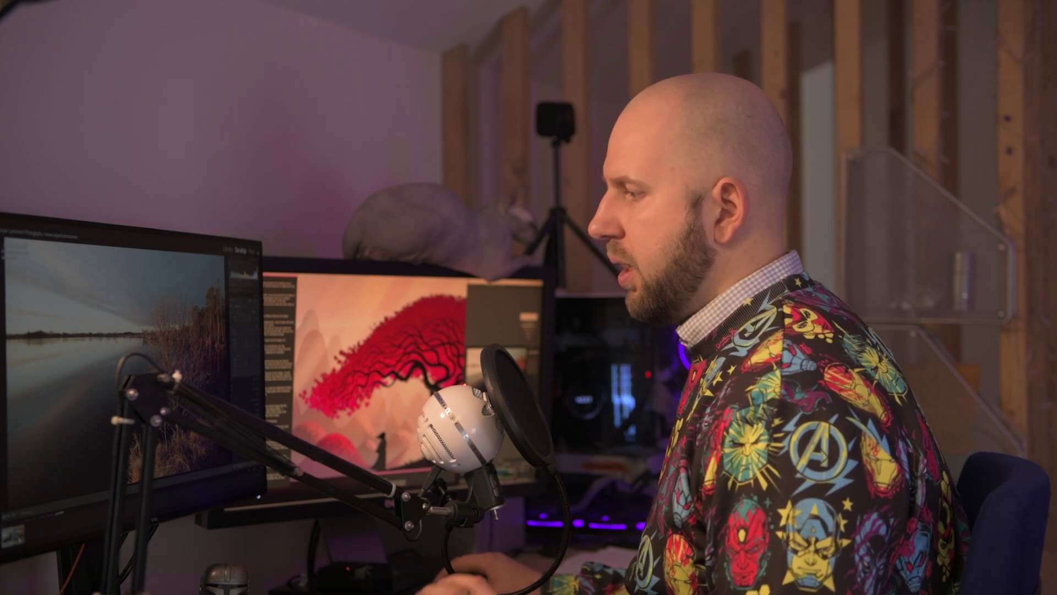
# - Compare the sea-cliff and lakeside photos, then settle on the frosty lakeside tree image
pyautogui.press('Right')
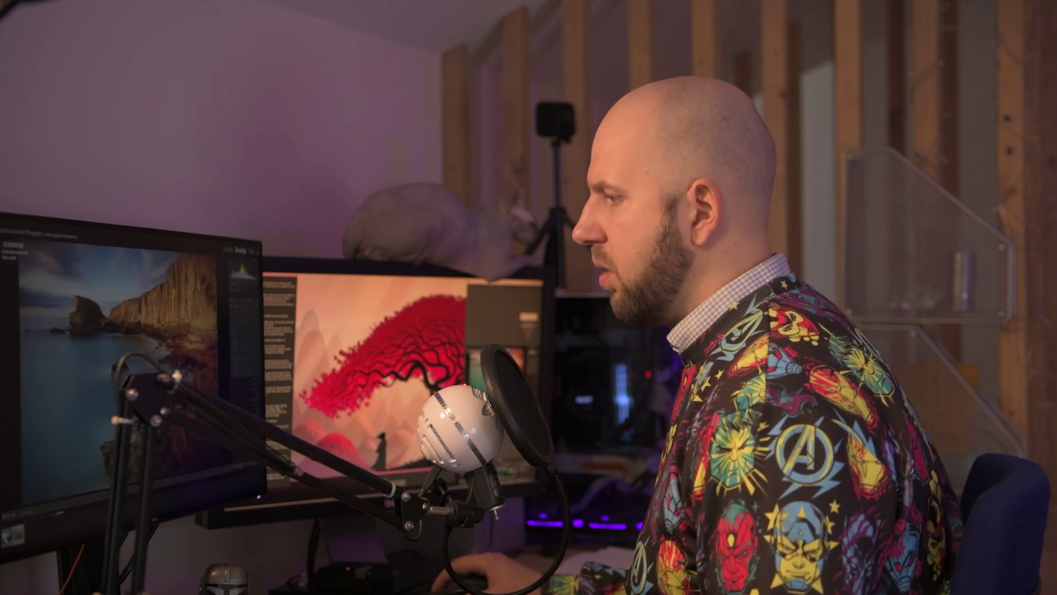
pyautogui.press('Left')
pyautogui.press('Right')
pyautogui.press('Left')
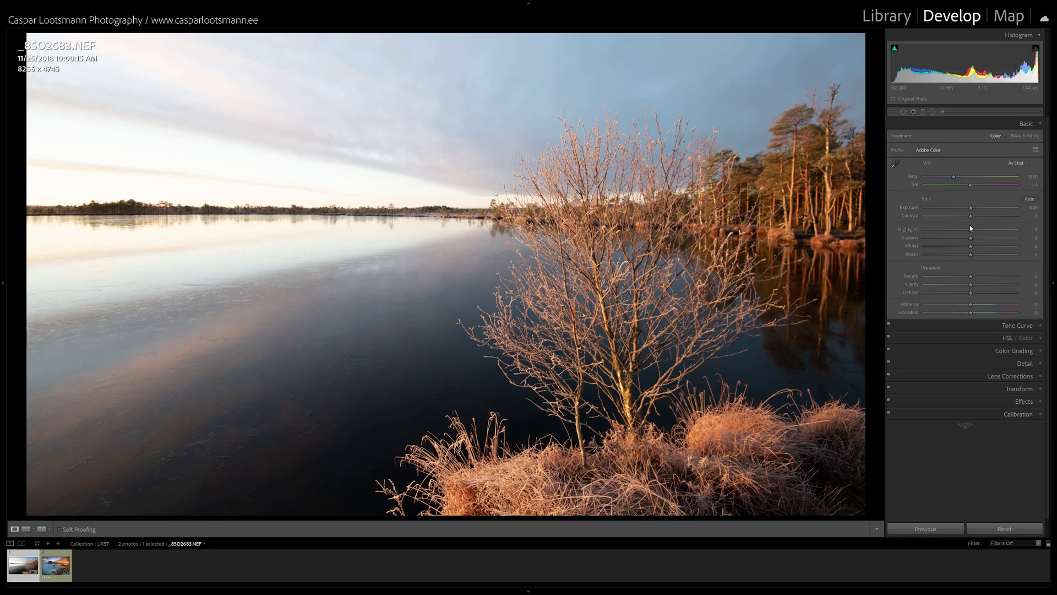
# - Drop Highlights to their minimum and pull Whites down to tame the bright sky
pyautogui.moveTo(973, 230); pyautogui.dragTo(950, 237)
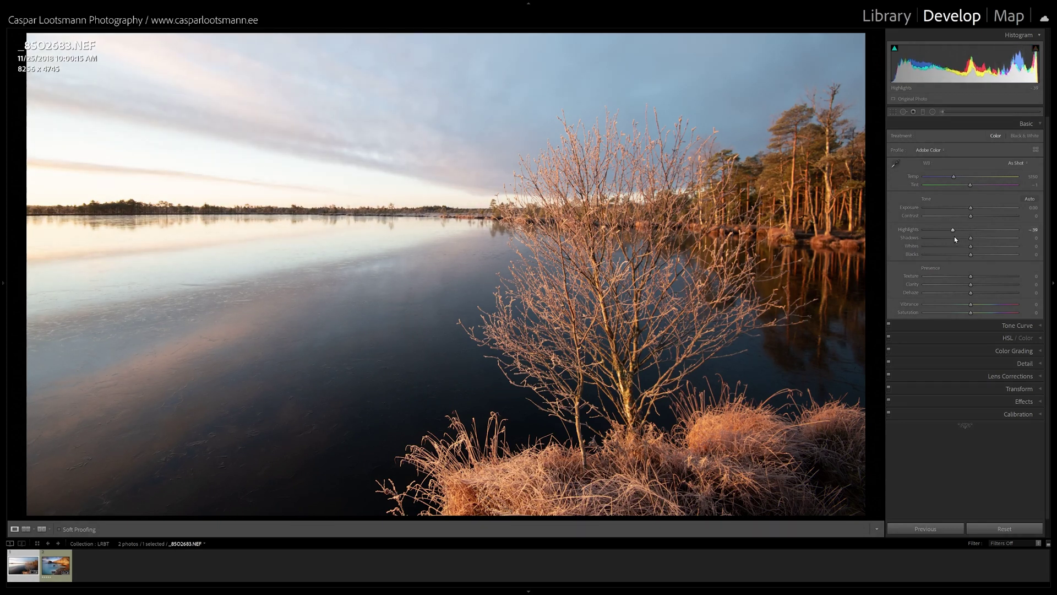
pyautogui.moveTo(766, 329); pyautogui.dragTo(718, 321)
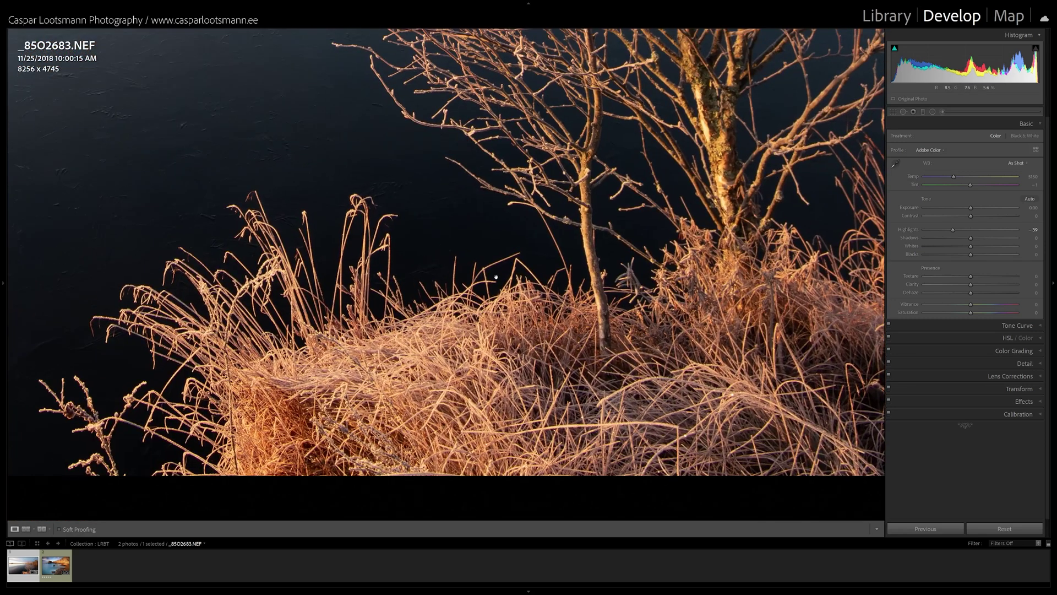
pyautogui.moveTo(455, 224); pyautogui.dragTo(402, 312)
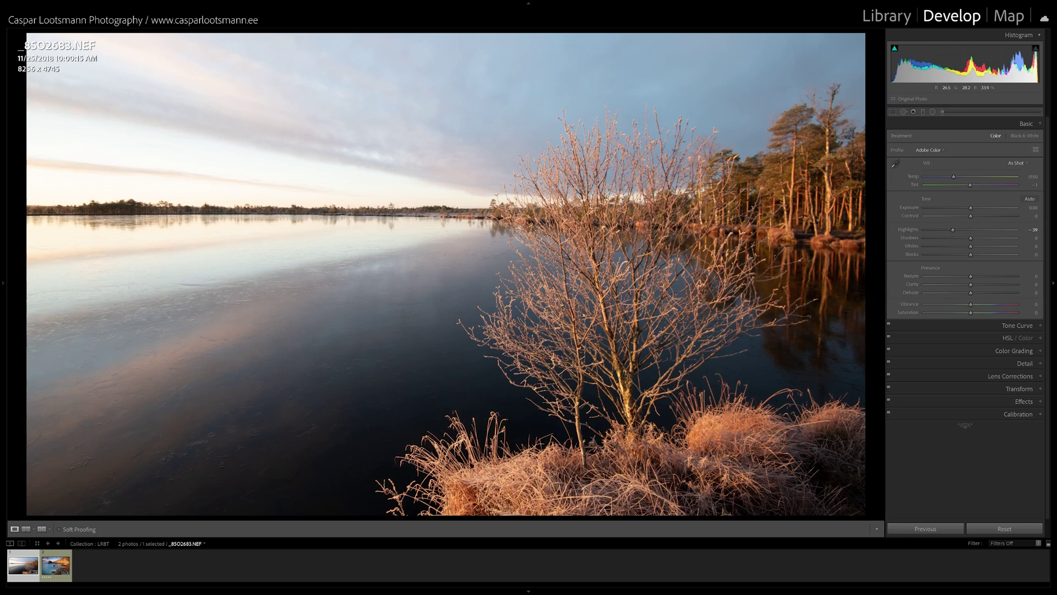
pyautogui.moveTo(952, 230); pyautogui.dragTo(855, 249)
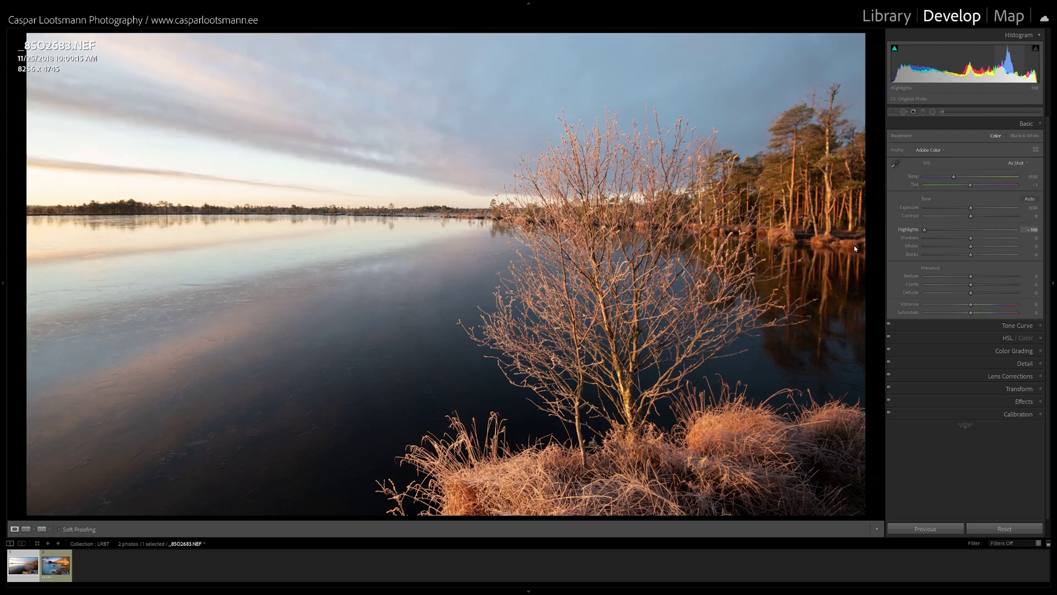
pyautogui.moveTo(973, 247); pyautogui.dragTo(951, 251)
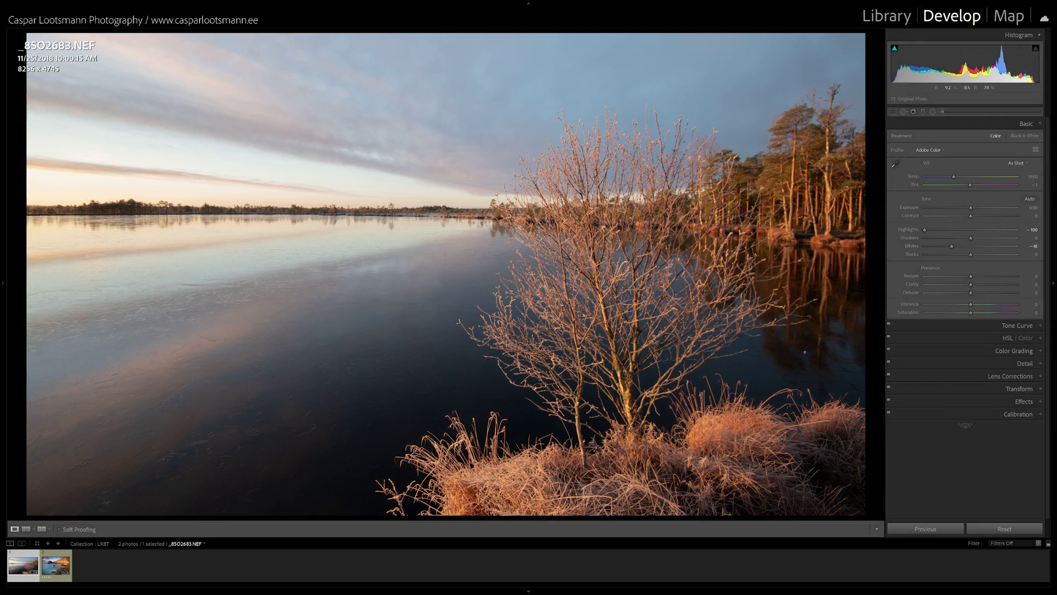
# - Check branch detail at 1:1, then lift Shadows to +63
pyautogui.click(826, 327)
pyautogui.click(824, 325)
pyautogui.moveTo(971, 238); pyautogui.dragTo(989, 256)
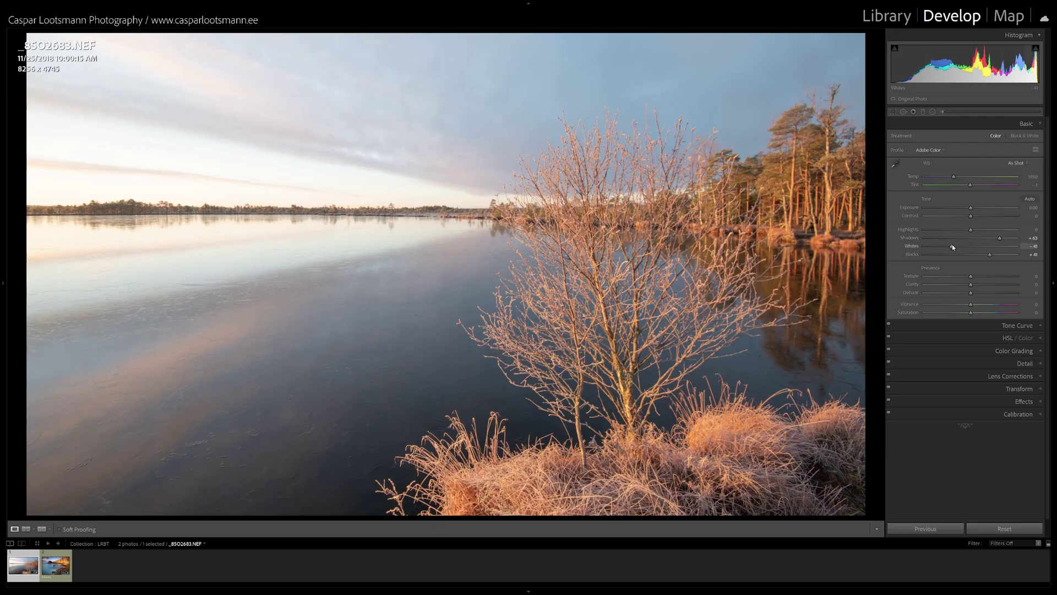
# - Reset global Shadows to 0 and switch to the Graduated Filter tool
pyautogui.moveTo(951, 242); pyautogui.dragTo(999, 240)
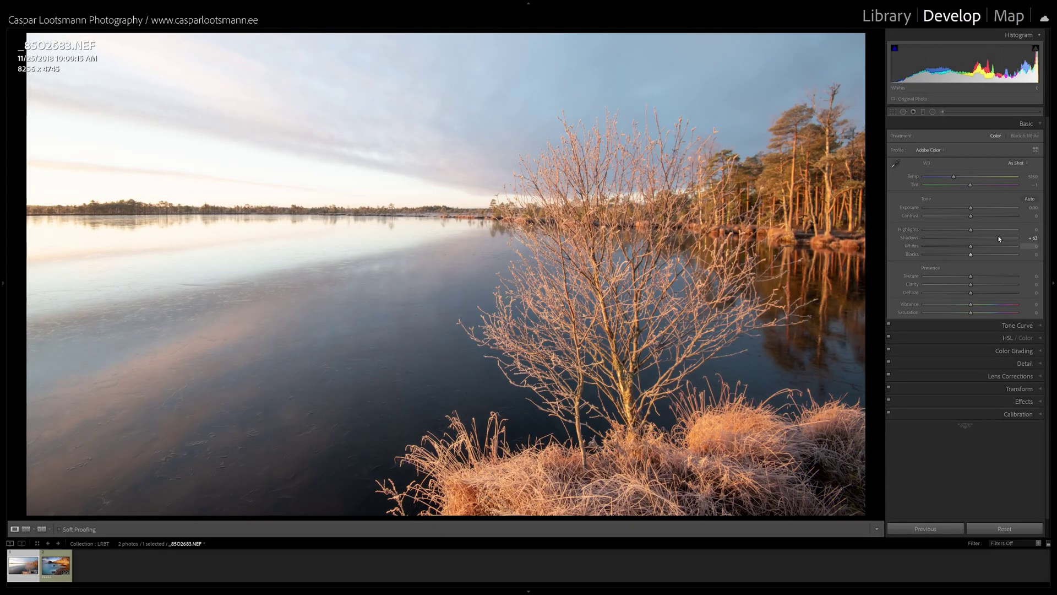
pyautogui.doubleClick(964, 237)
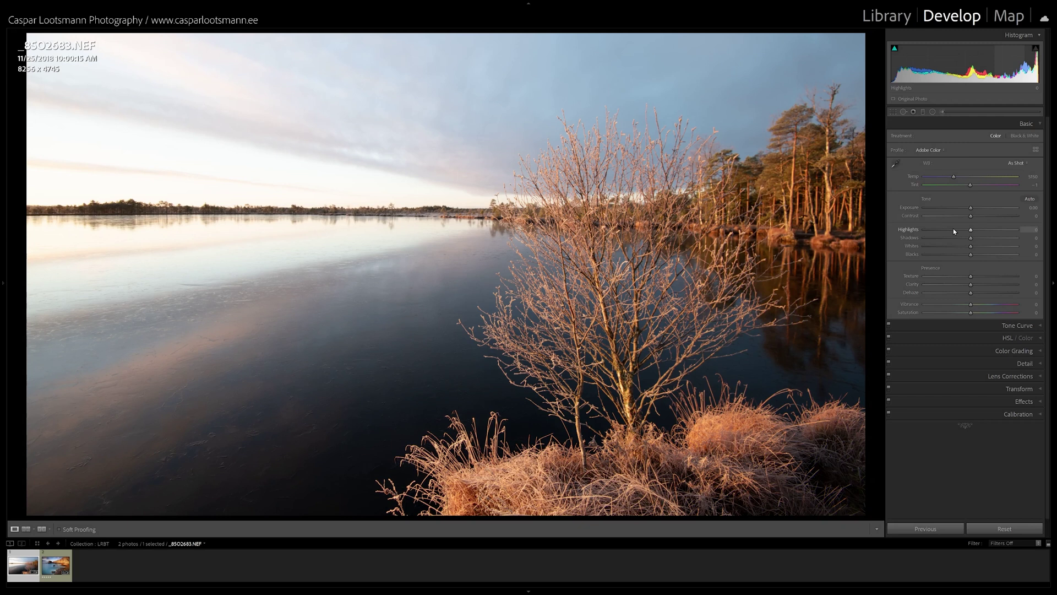
pyautogui.click(924, 113)
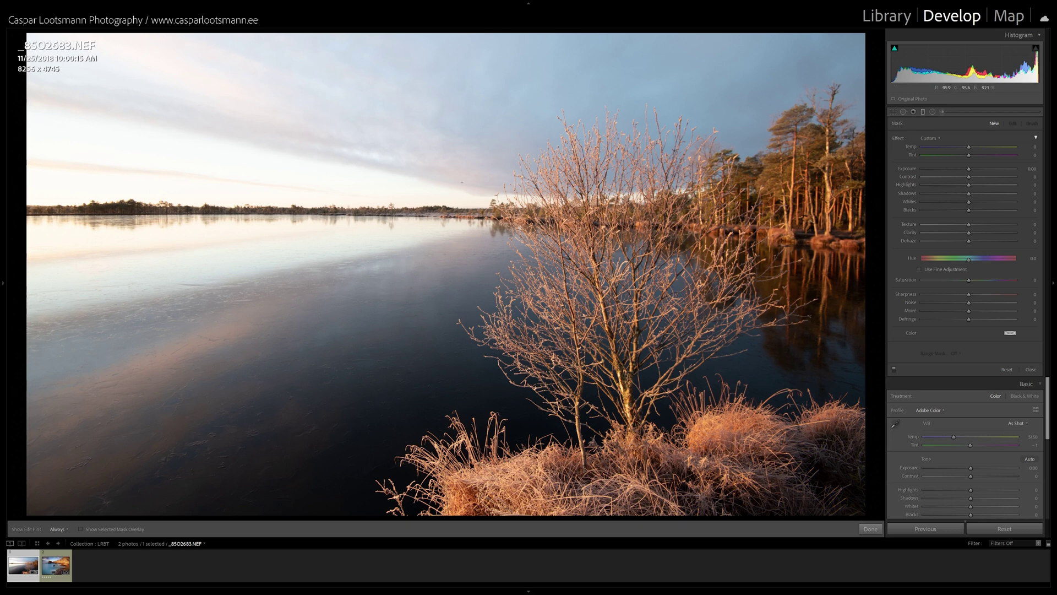
pyautogui.click(923, 111)
pyautogui.click(924, 111)
pyautogui.moveTo(386, 331); pyautogui.dragTo(458, 190)
pyautogui.press('o')
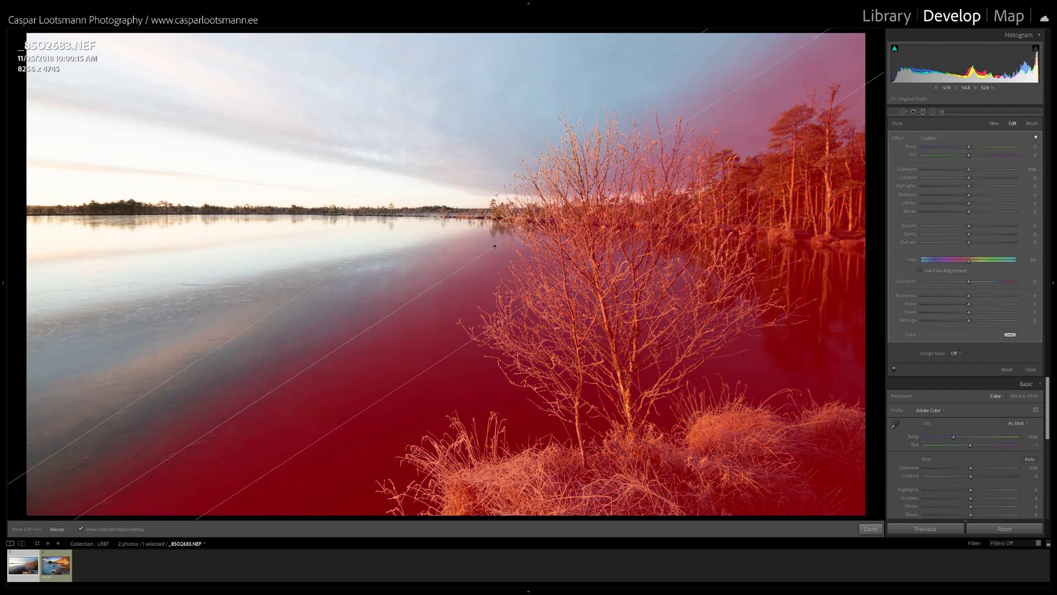
pyautogui.moveTo(439, 281); pyautogui.dragTo(432, 270)
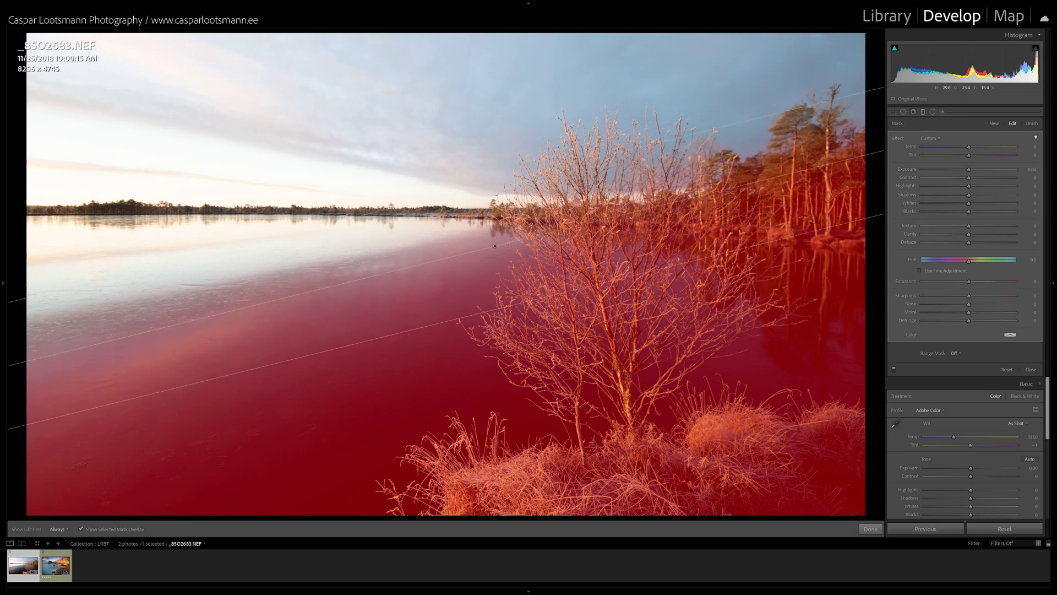
pyautogui.press('o')
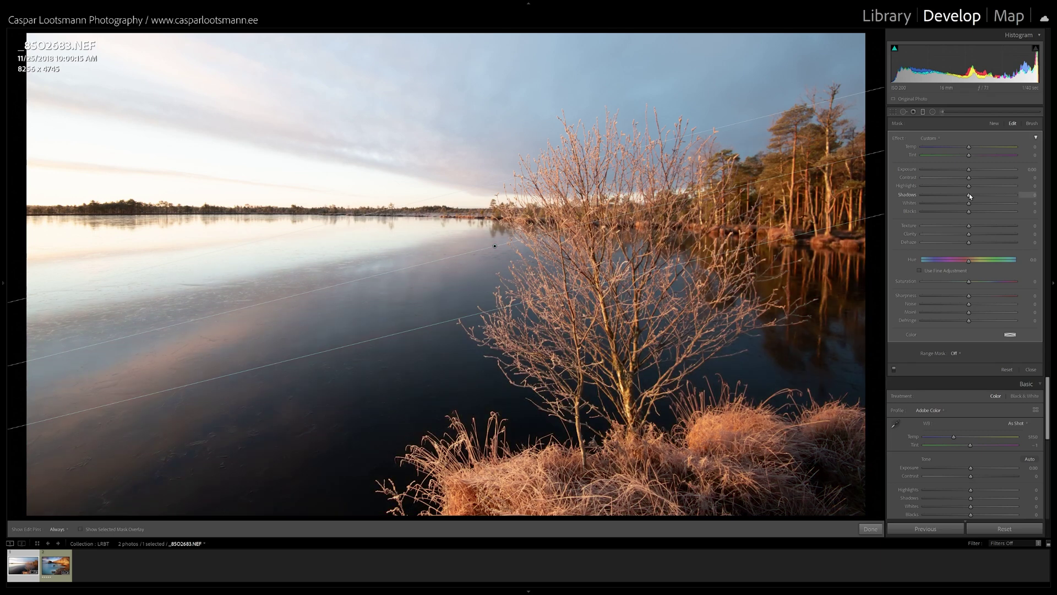
pyautogui.moveTo(969, 196); pyautogui.dragTo(986, 213)
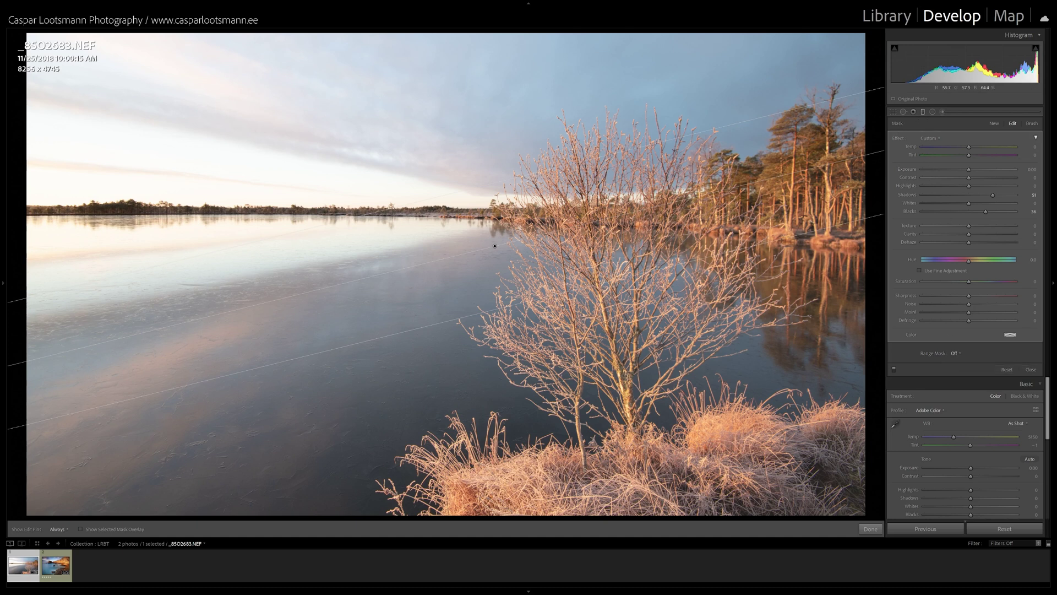
pyautogui.press('Delete')
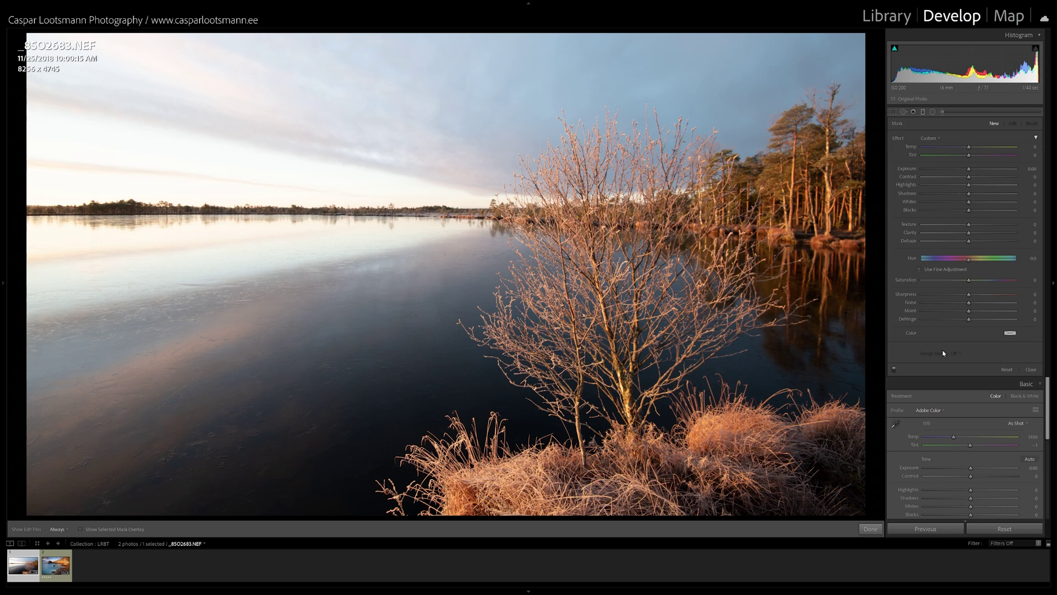
# - Redraw a graduated filter over the lower photo, hide its red overlay, and open Range Mask options
pyautogui.click(922, 112)
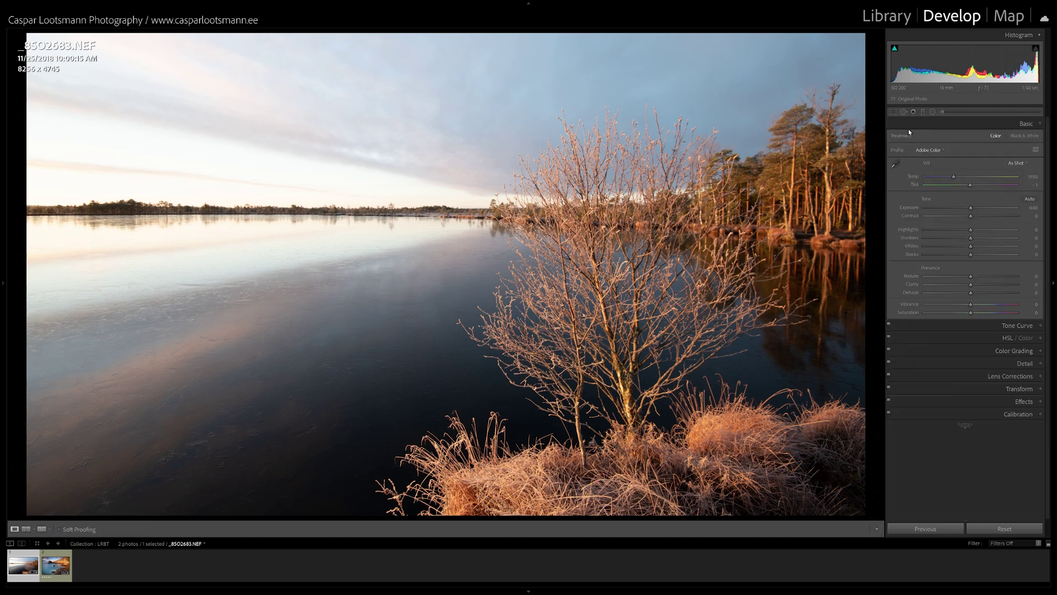
pyautogui.click(923, 112)
pyautogui.moveTo(529, 280); pyautogui.dragTo(493, 177)
pyautogui.press('o')
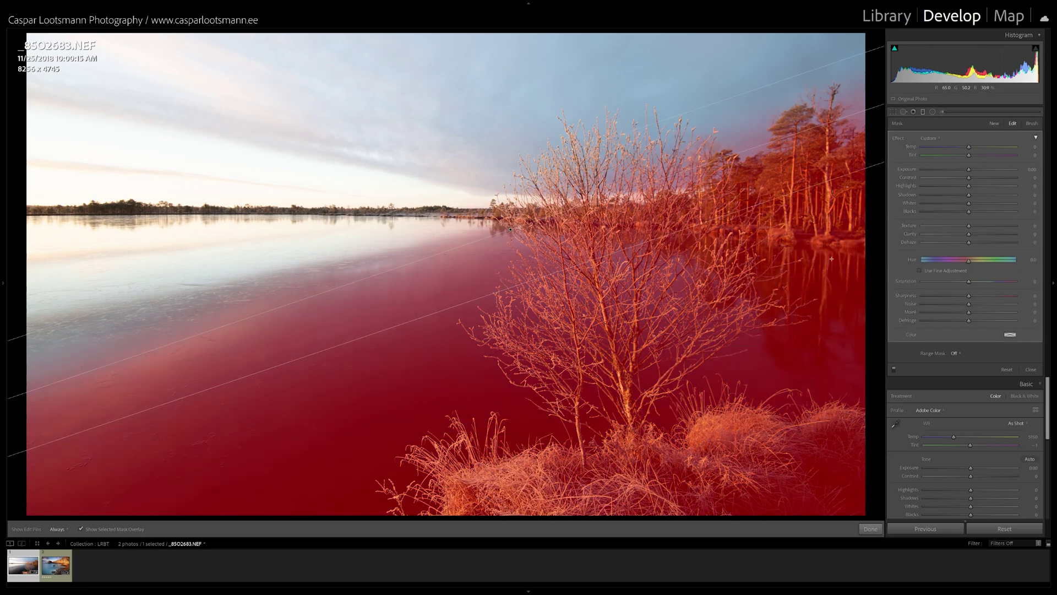
pyautogui.press('o')
pyautogui.click(955, 353)
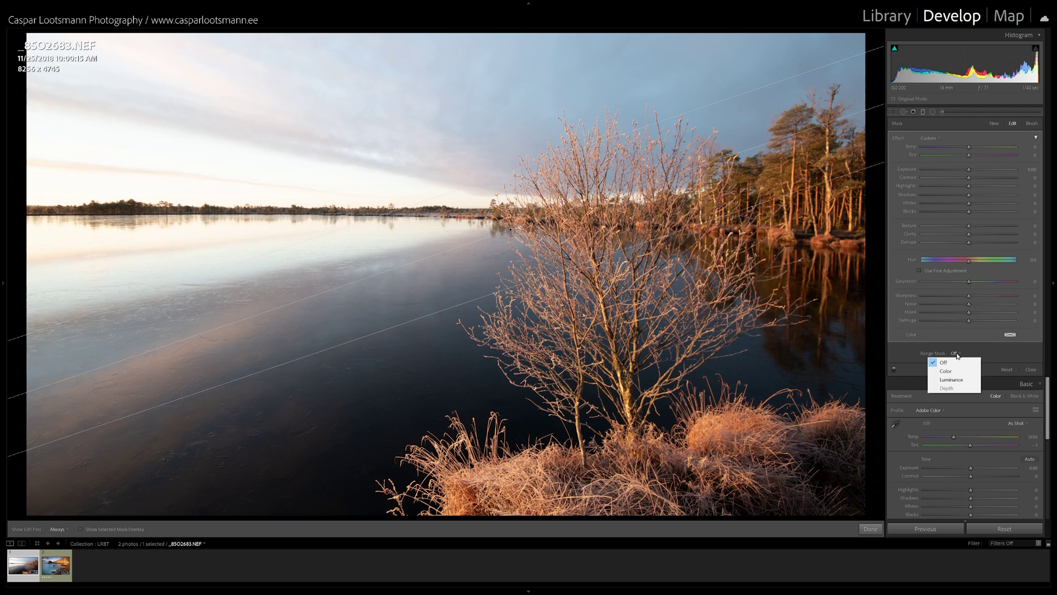
# - Set Range Mask to Luminance and pull its right handle left to exclude the brightest tones
pyautogui.click(954, 379)
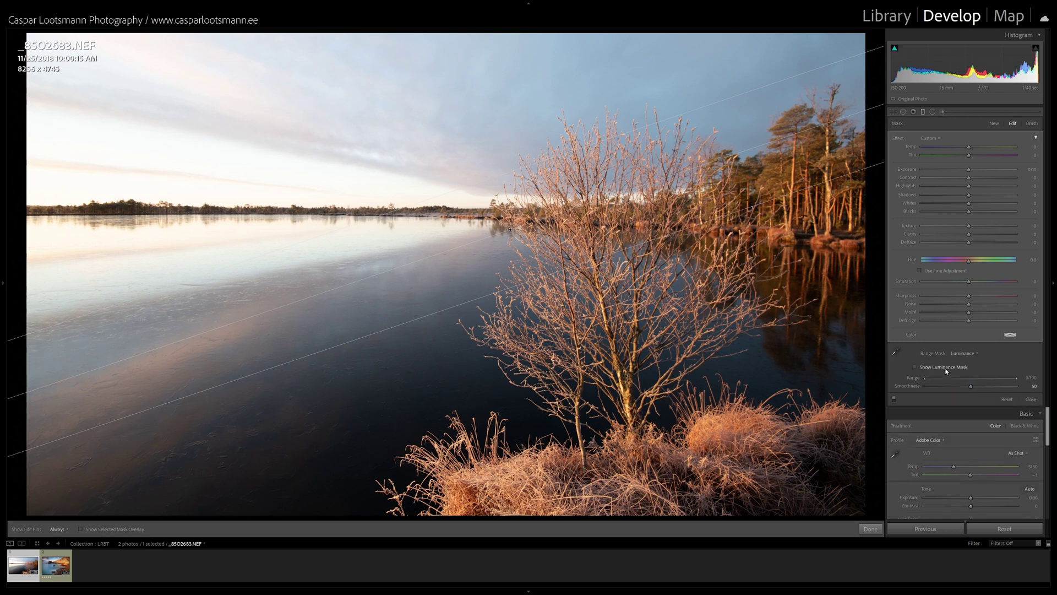
pyautogui.click(915, 368)
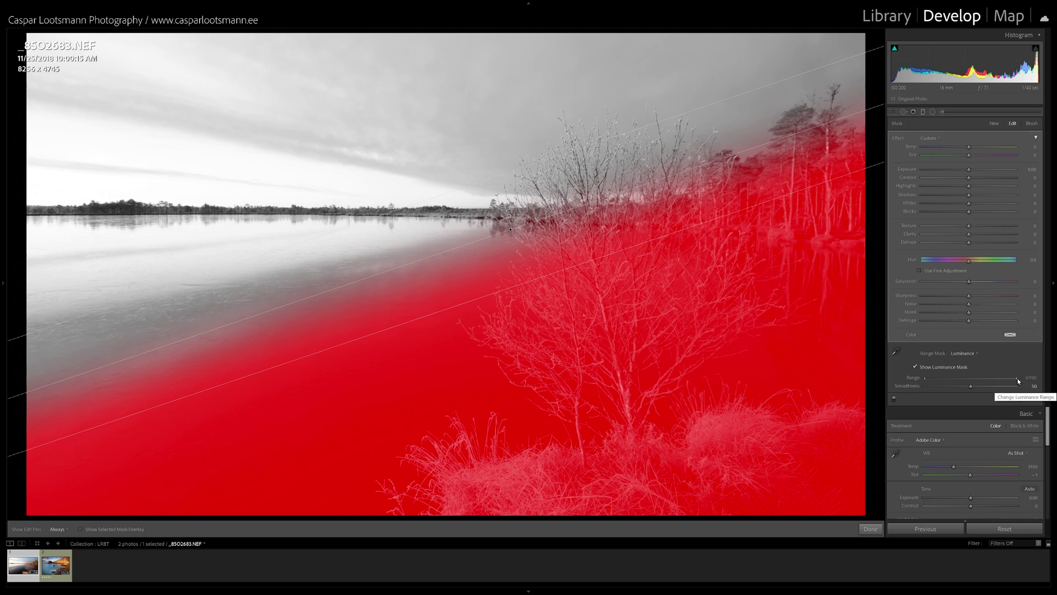
pyautogui.moveTo(1017, 379); pyautogui.dragTo(936, 387)
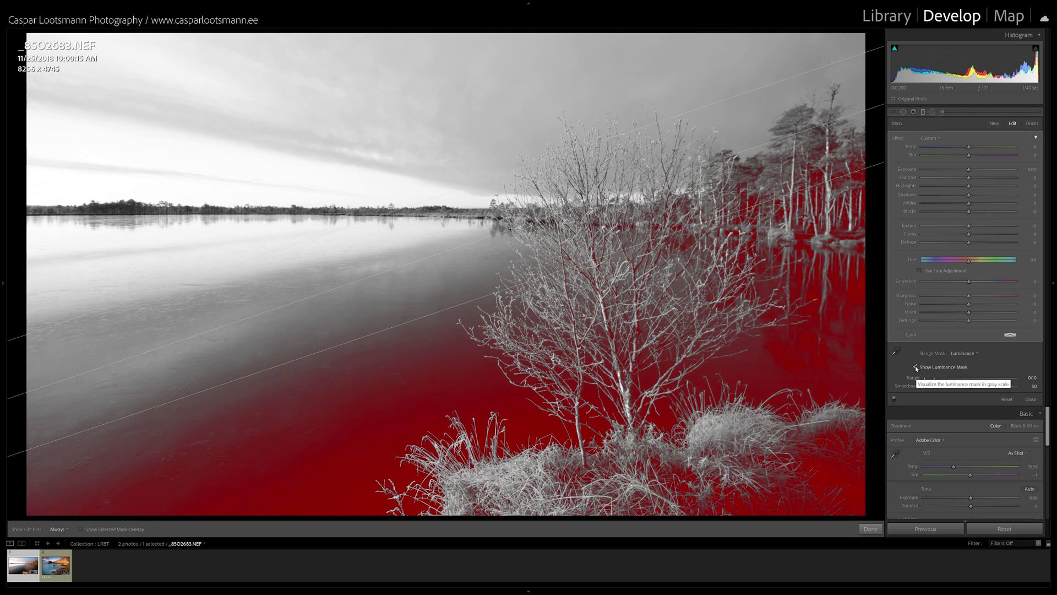
pyautogui.click(915, 366)
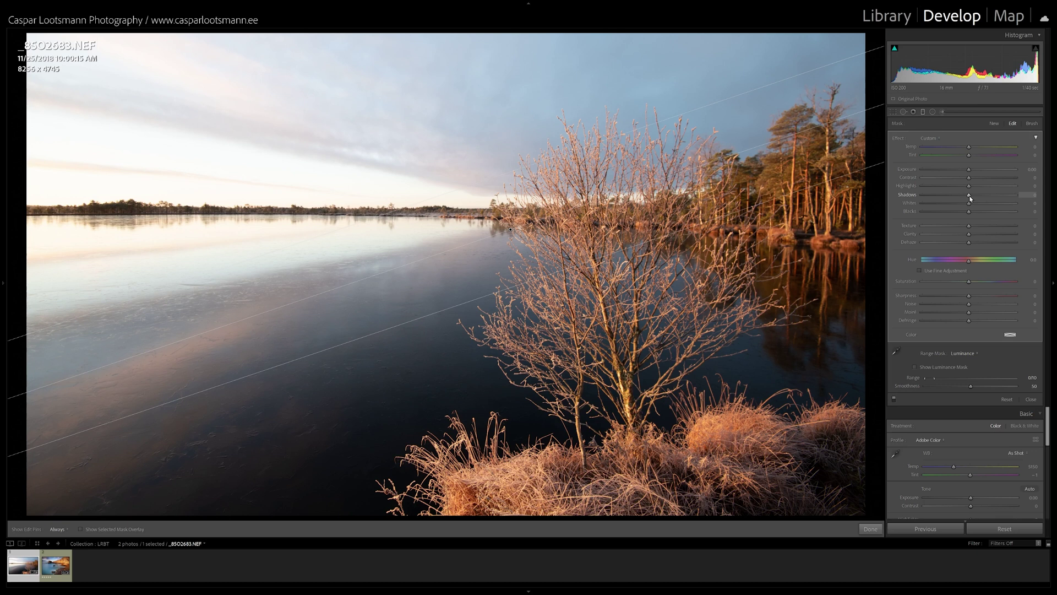
# - Raise the graduated filter's Shadows to +73
pyautogui.moveTo(970, 198); pyautogui.dragTo(997, 202)
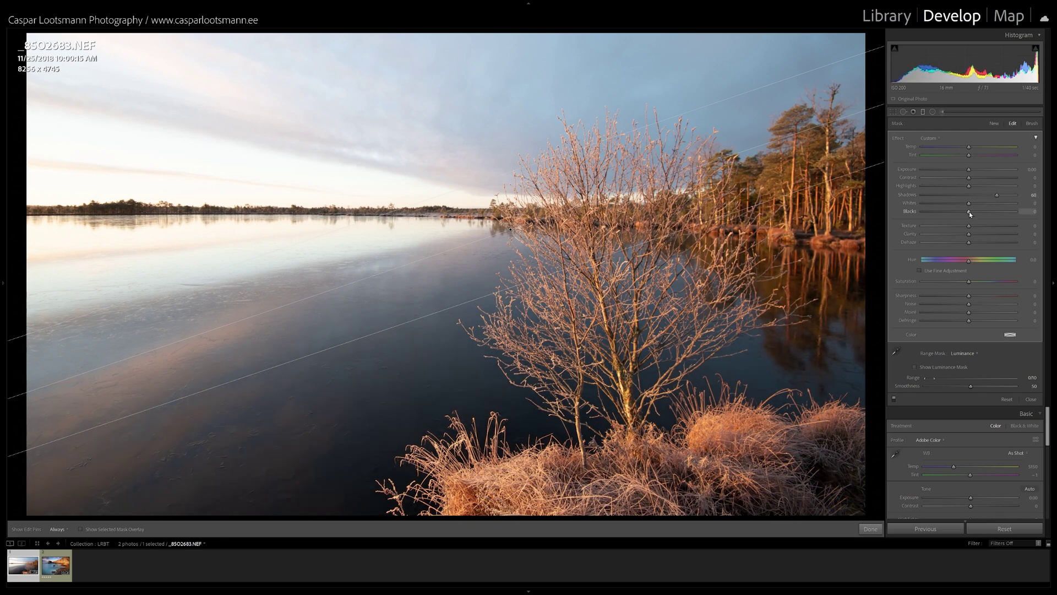
pyautogui.moveTo(996, 196)
pyautogui.mouseDown()
pyautogui.moveTo(975, 199)
pyautogui.moveTo(1002, 194)
pyautogui.mouseUp()
# - Commit the filter, toggle the Before view to compare, and begin a new graduated filter
pyautogui.click(870, 528)
pyautogui.press('\\')
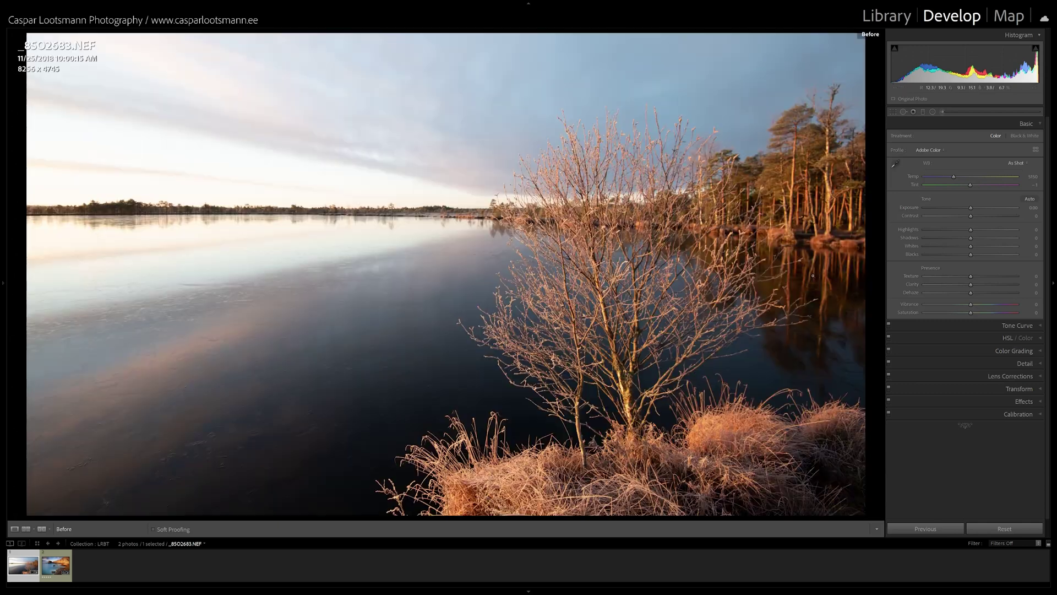
pyautogui.press('\\')
pyautogui.press('\\')
pyautogui.press('\\')
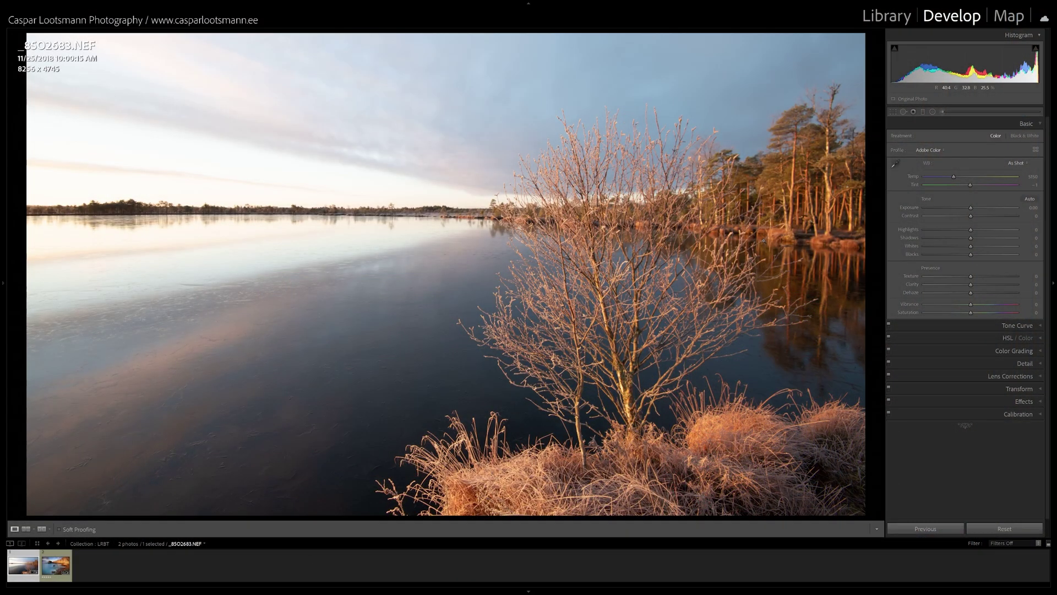
pyautogui.click(925, 111)
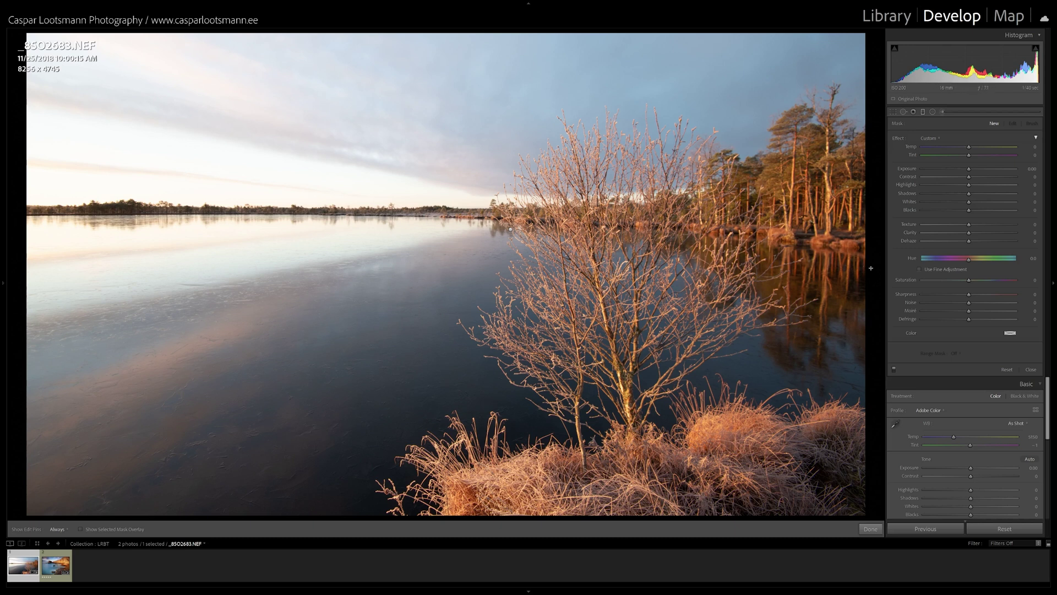
# - Drag a second gradient in from the right edge, check its overlay, and choose a Luminance range mask
pyautogui.moveTo(871, 268); pyautogui.dragTo(880, 271)
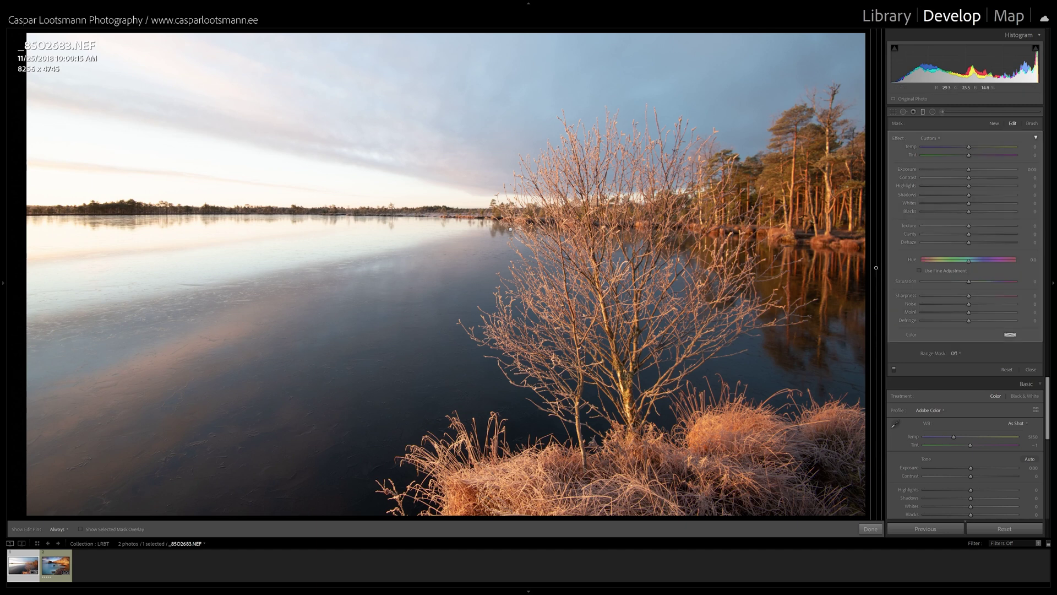
pyautogui.press('o')
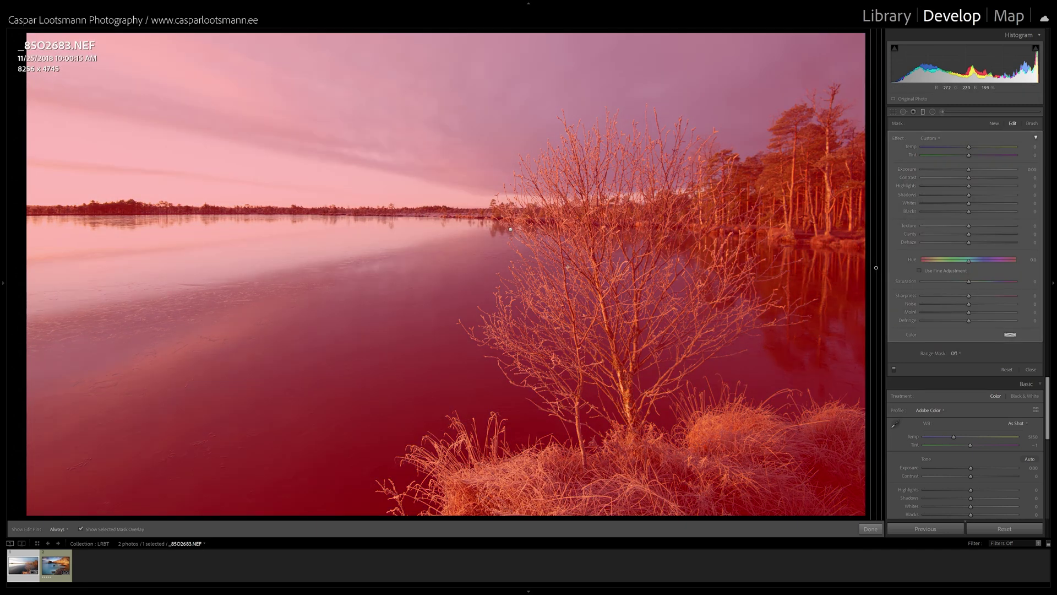
pyautogui.press('o')
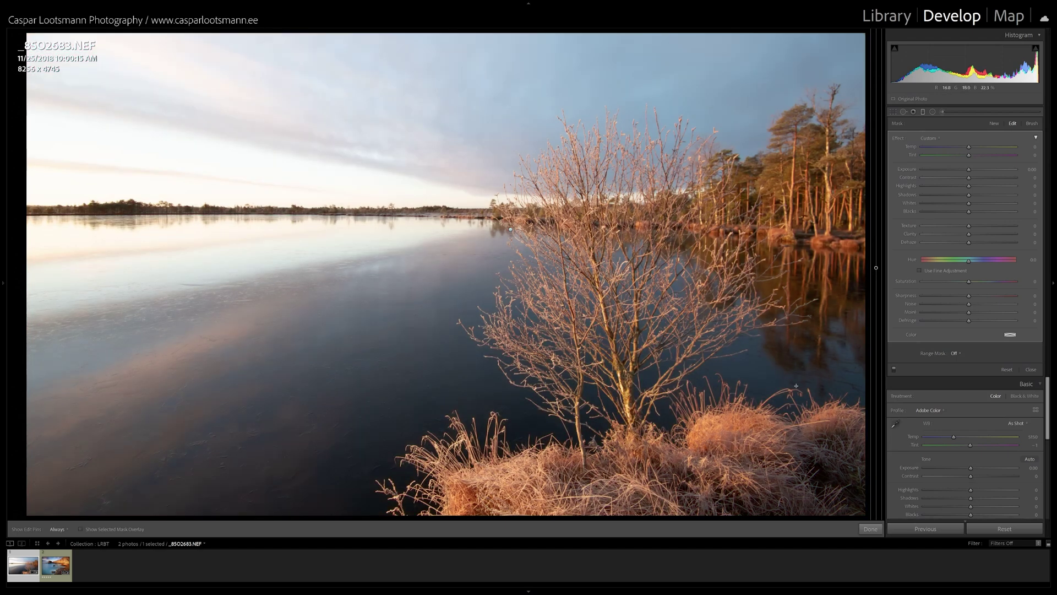
pyautogui.click(955, 353)
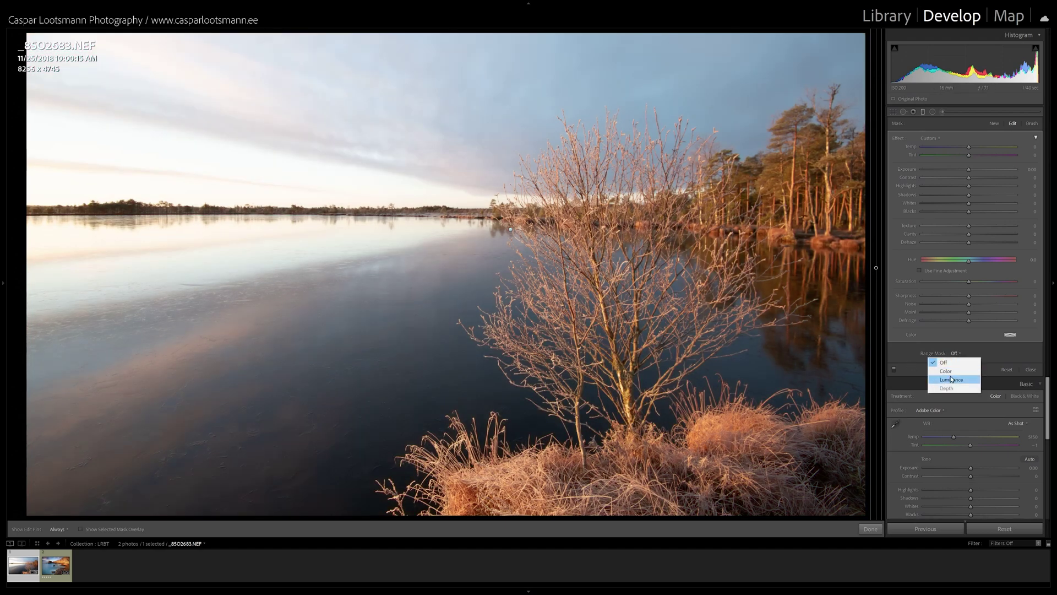
pyautogui.click(952, 379)
# - Preview the luminance mask and raise its lower range to about 62 so dark water drops out
pyautogui.click(921, 368)
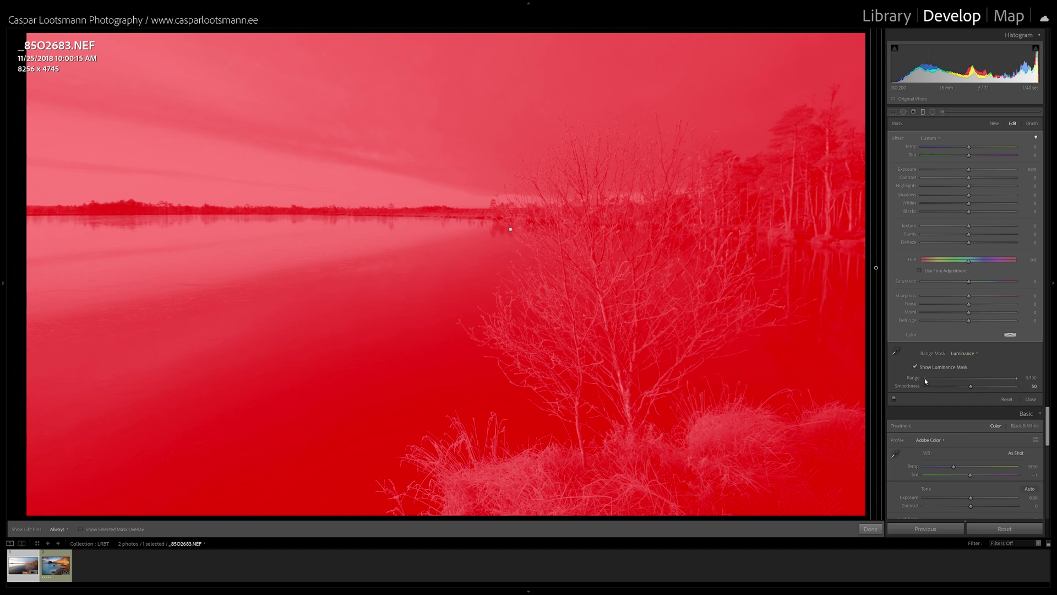
pyautogui.moveTo(924, 378); pyautogui.dragTo(949, 380)
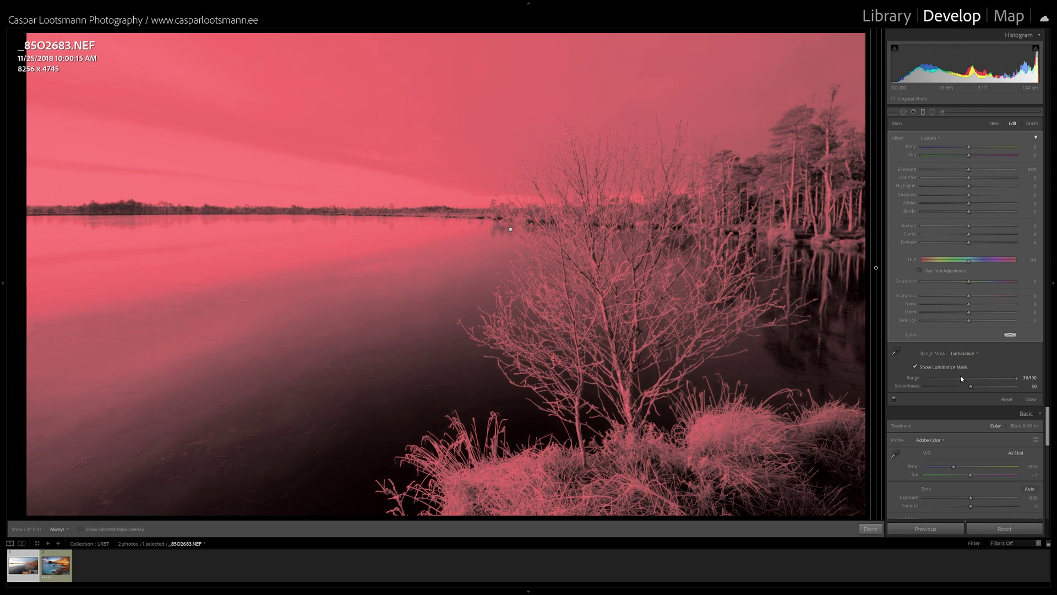
pyautogui.moveTo(973, 375); pyautogui.dragTo(993, 375)
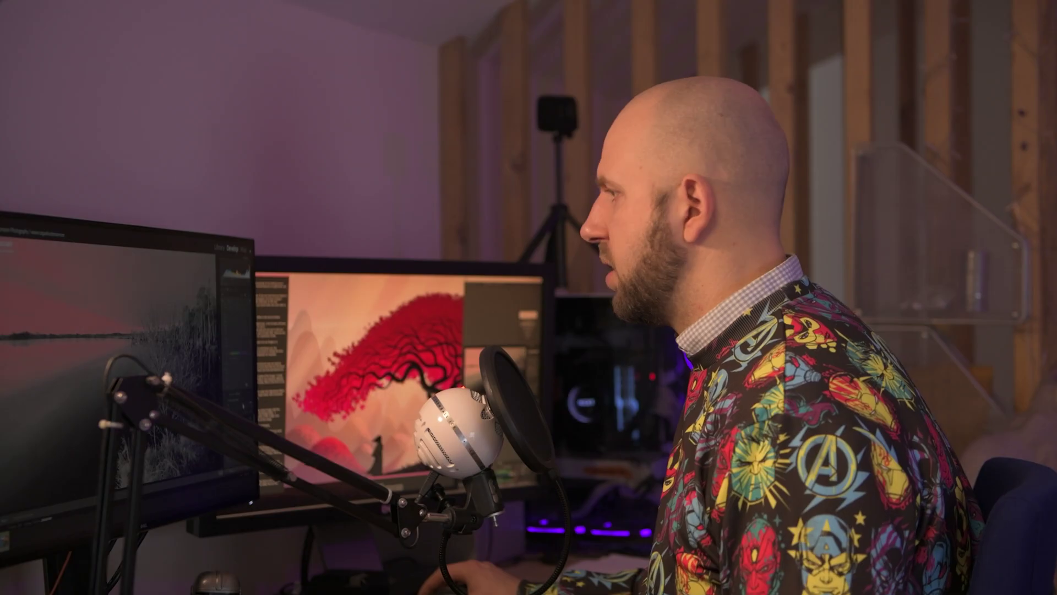